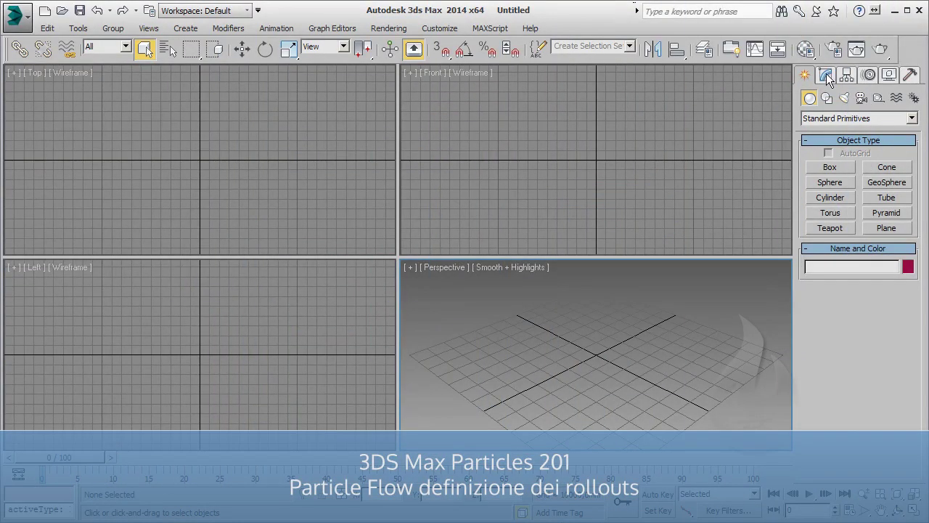
- Create a PF Source particle emitter at the grid origin of the Perspective viewport
click(820, 118)
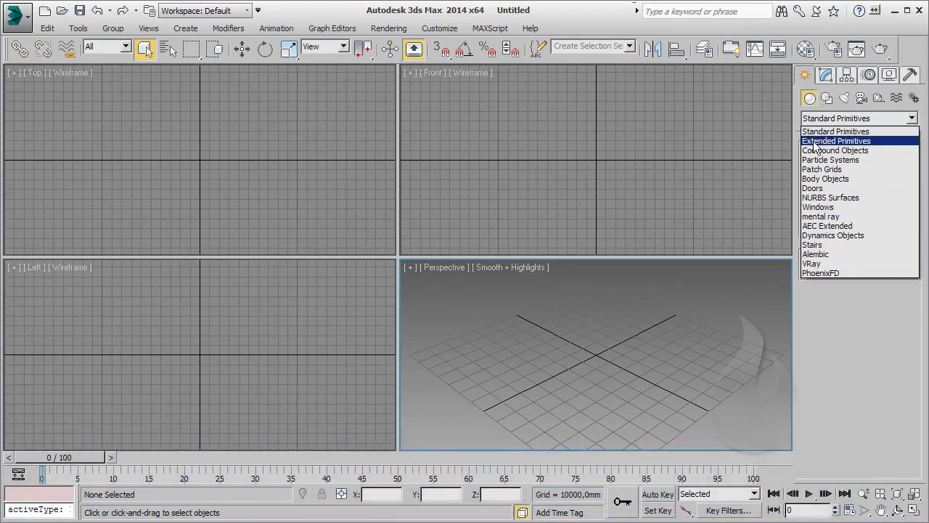
click(822, 156)
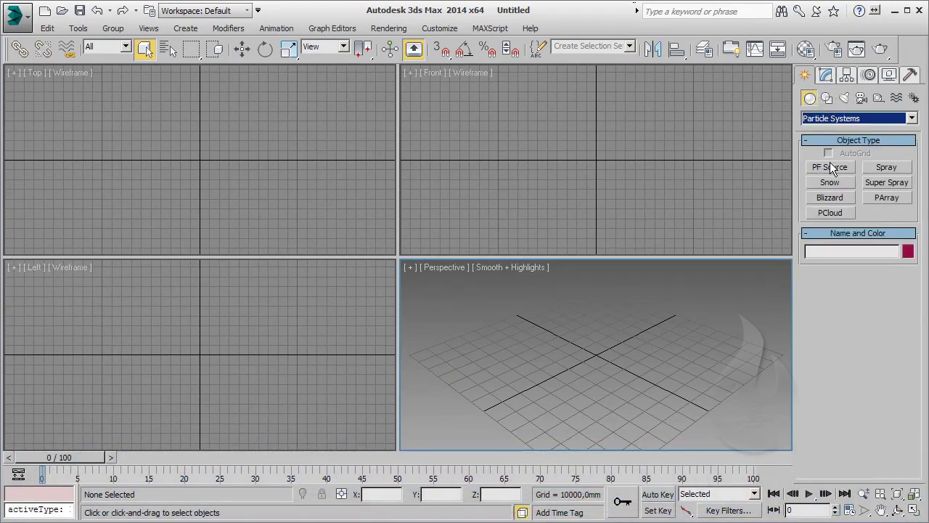
click(829, 167)
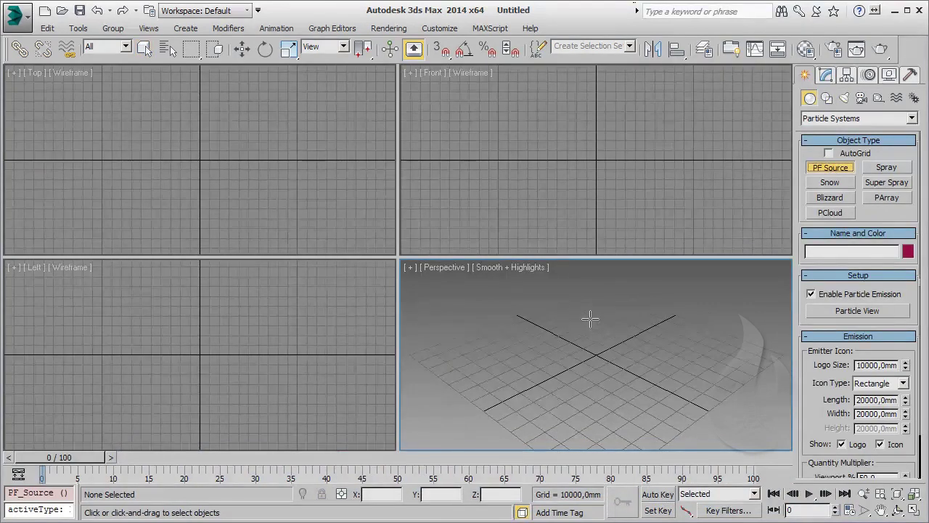
drag(595, 356, 603, 421)
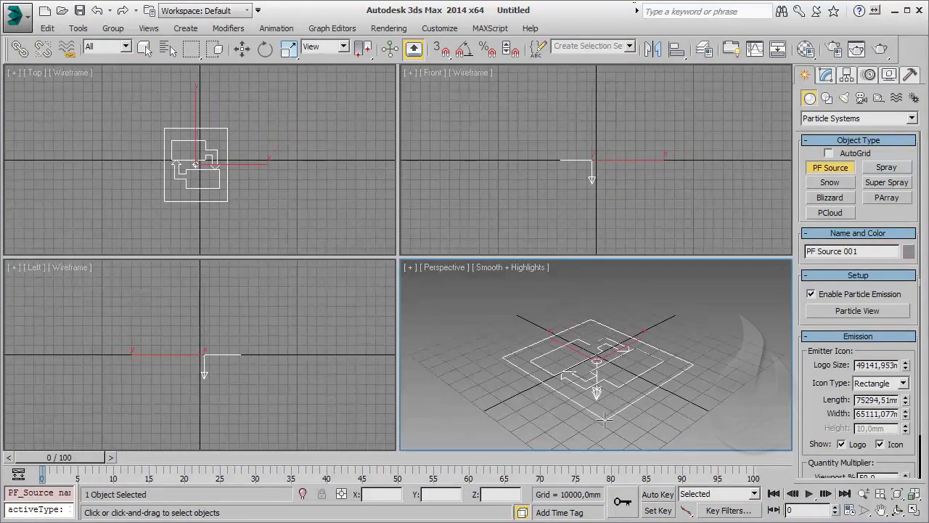
right_click(623, 383)
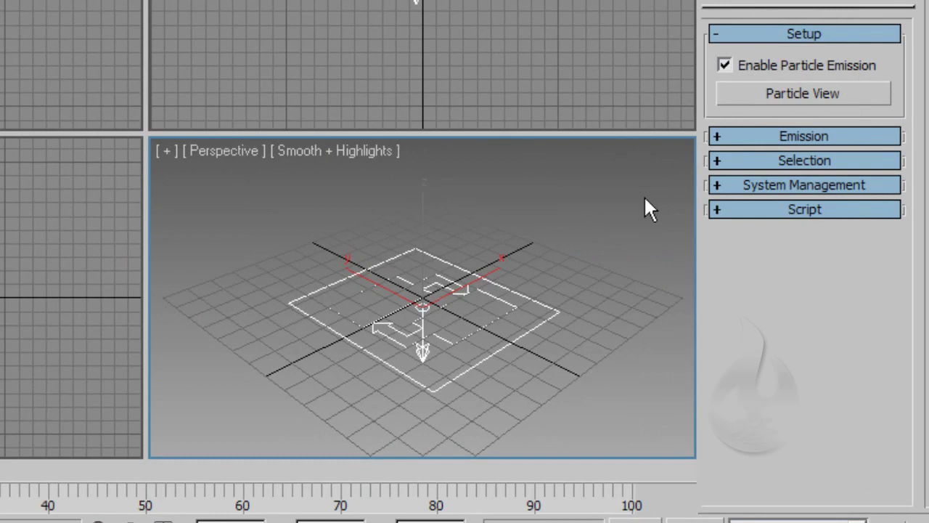
- Swap the Setup rollout for Emission, showing the Rectangle icon, length, width and 50% viewport quantity
click(802, 37)
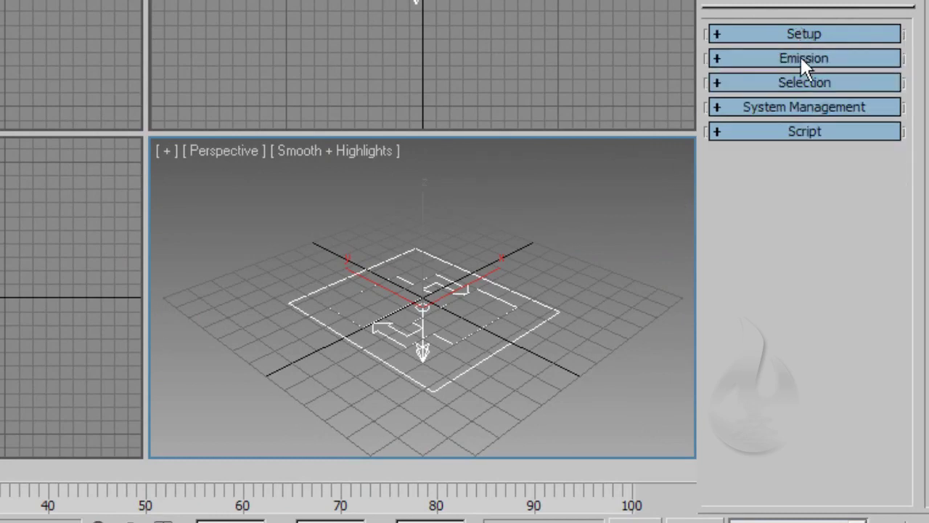
click(804, 61)
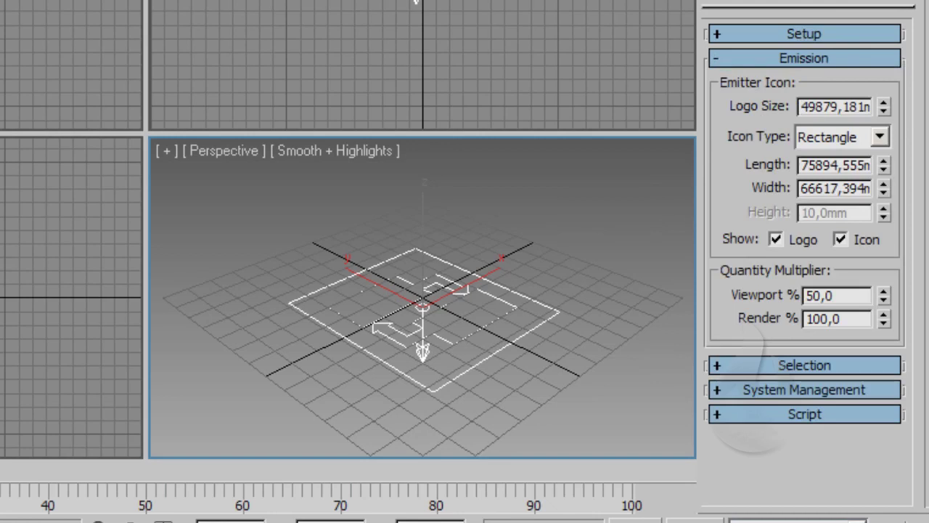
click(877, 136)
click(873, 176)
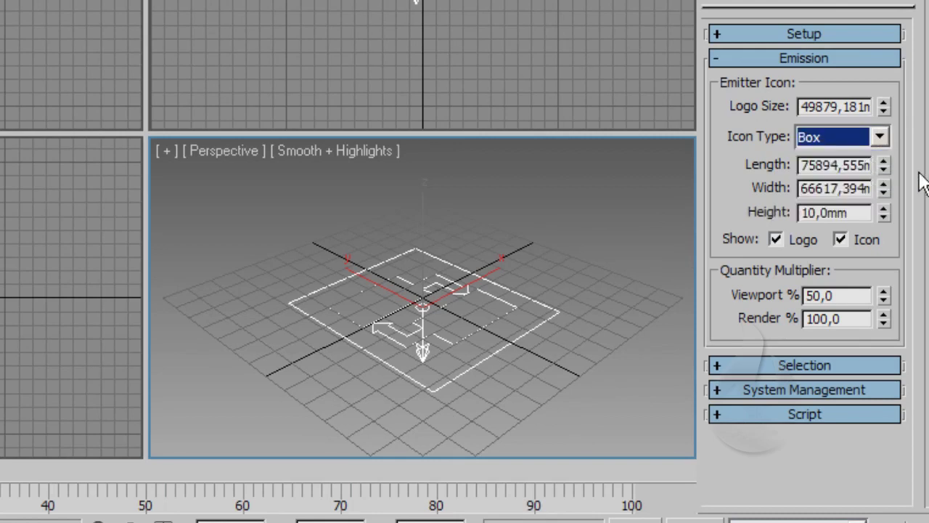
click(878, 137)
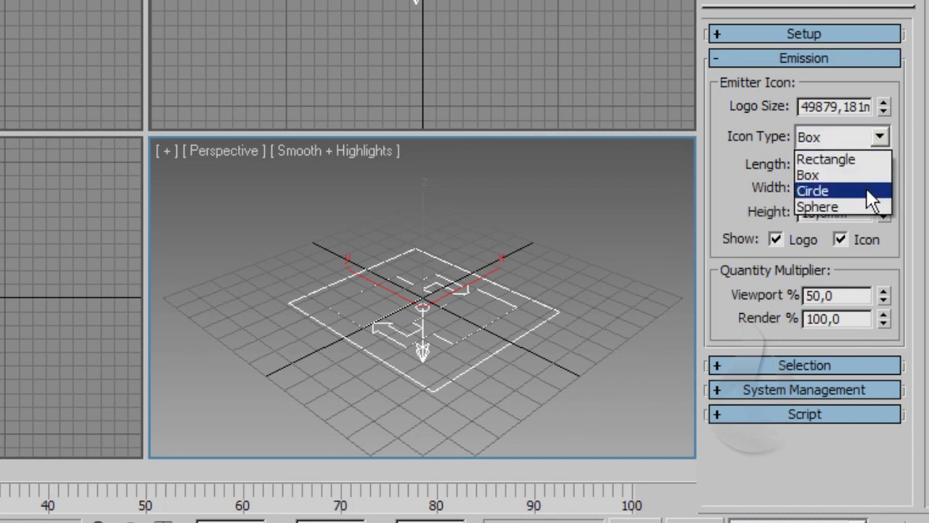
click(866, 189)
click(879, 137)
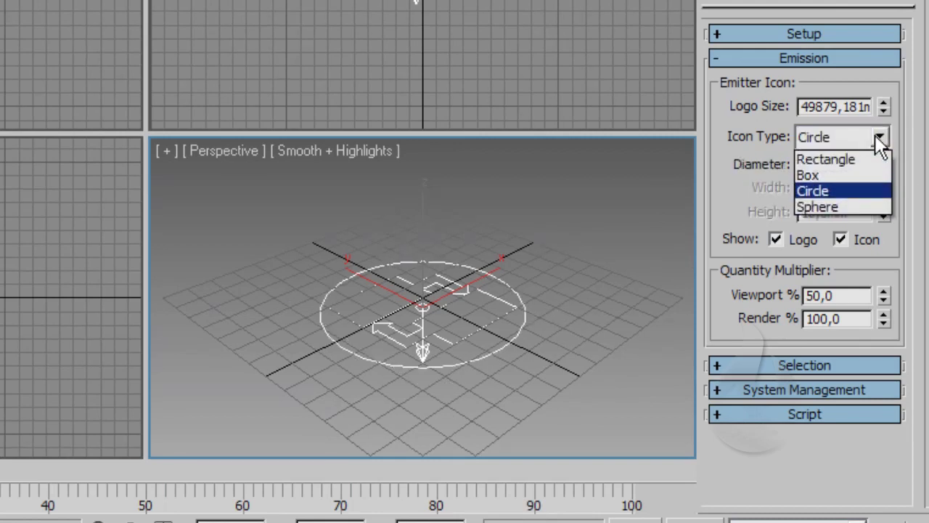
click(860, 203)
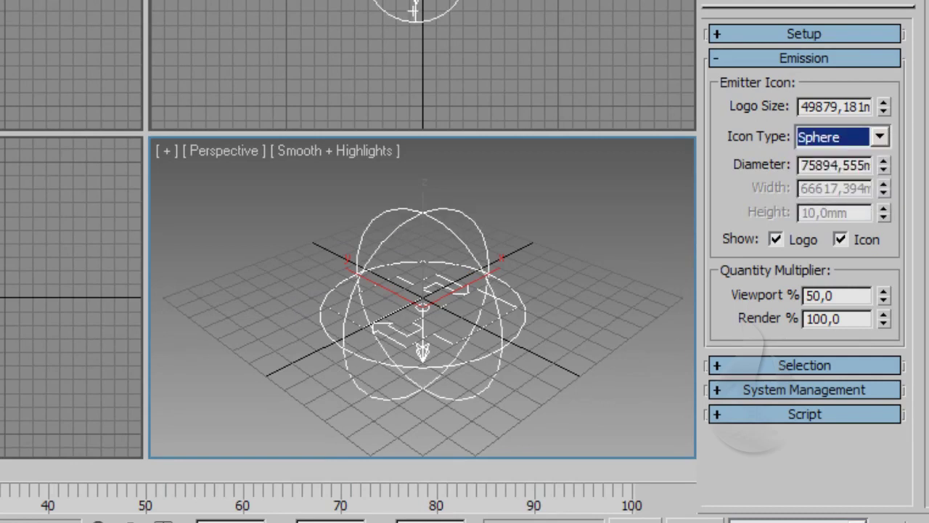
click(880, 135)
click(878, 159)
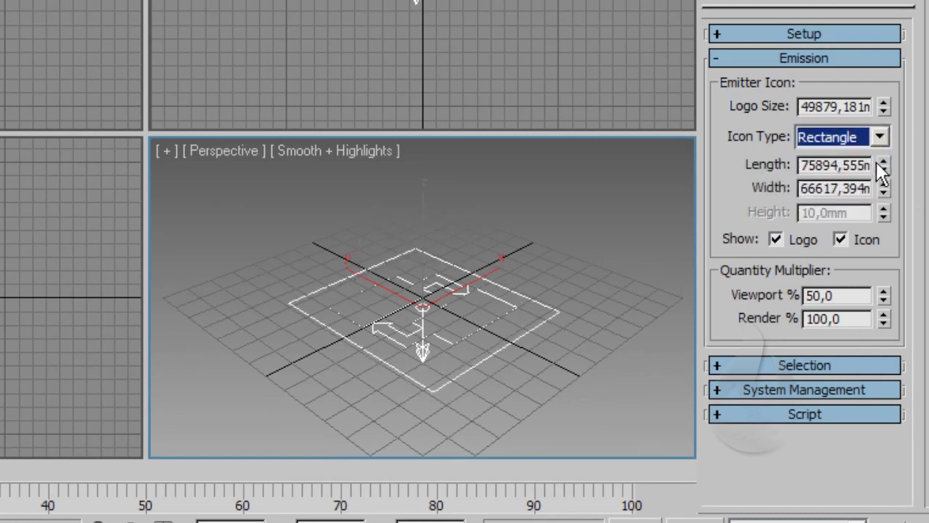
click(782, 236)
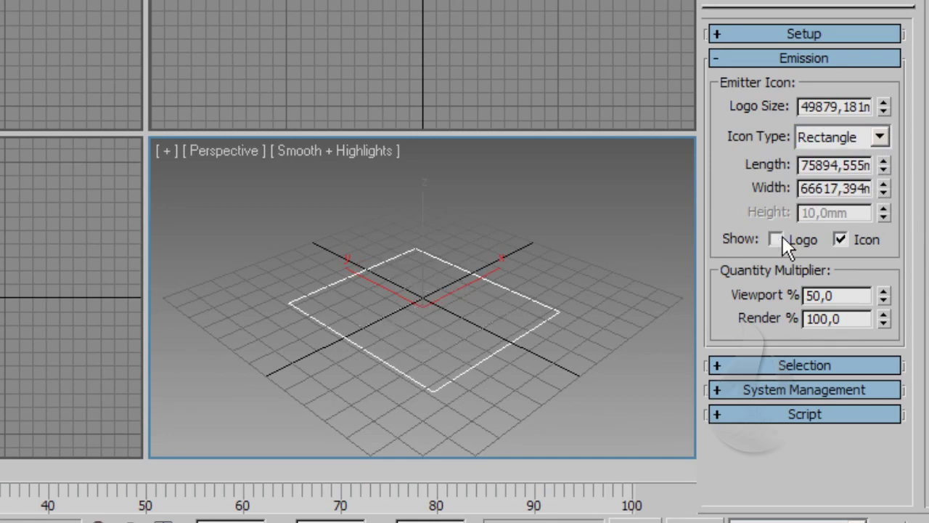
click(783, 236)
click(842, 239)
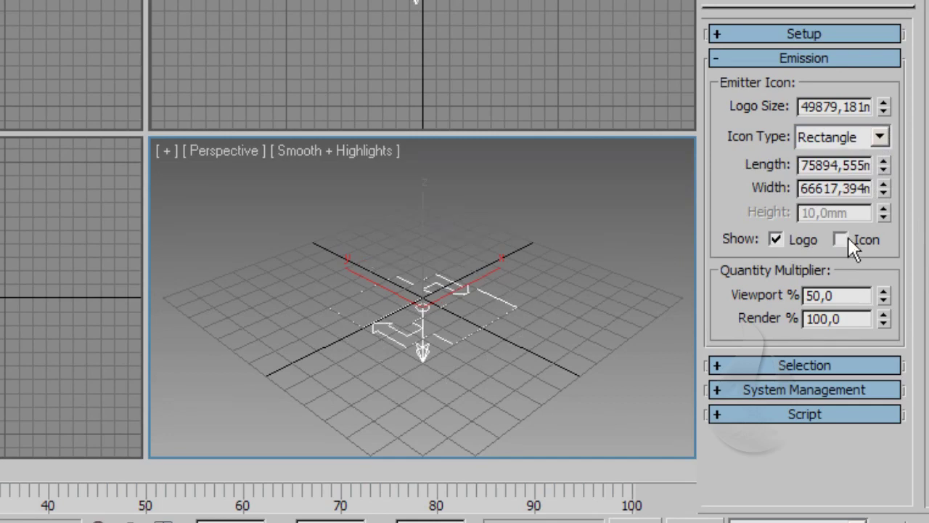
click(842, 239)
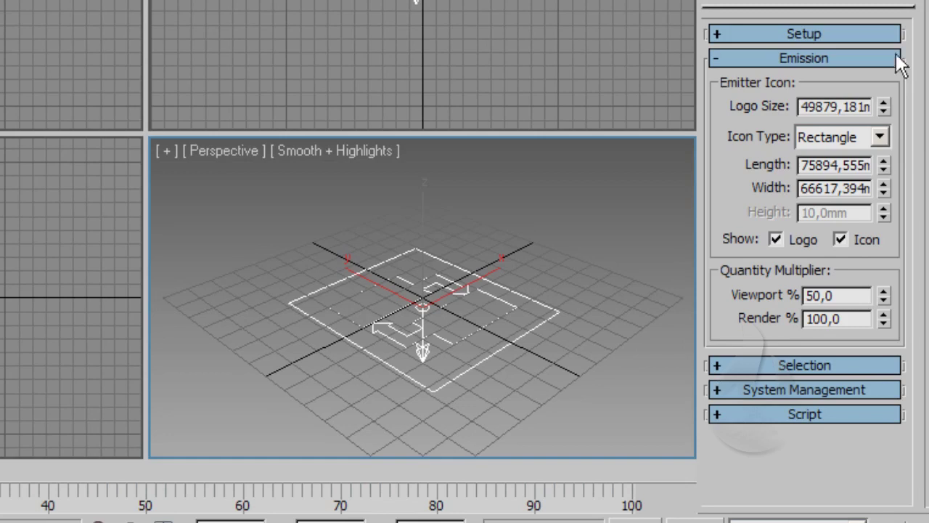
- Replace the Emission rollout with the Selection rollout listing Event 001 and 1 particle
click(897, 57)
click(899, 82)
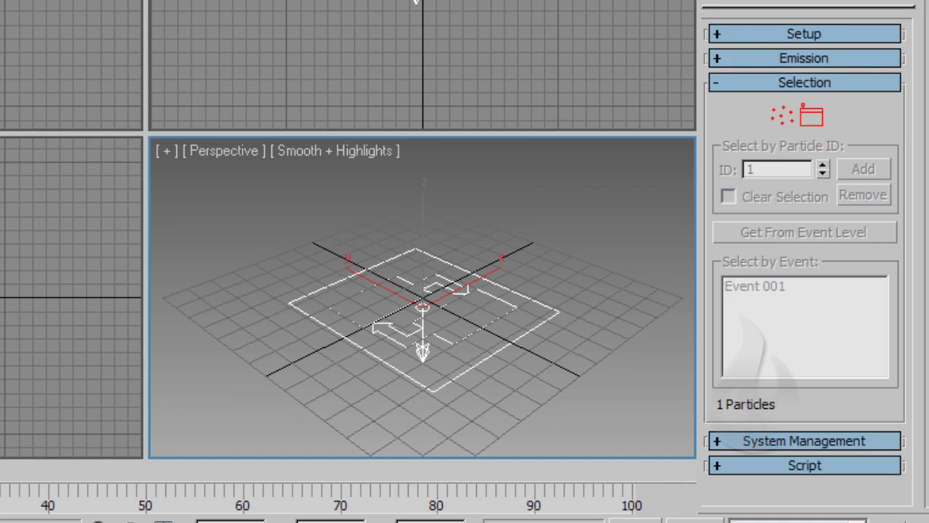
- Swap Selection for System Management: Upper Limit 100000, viewport step Frame, render step Half Frame
click(874, 76)
click(872, 109)
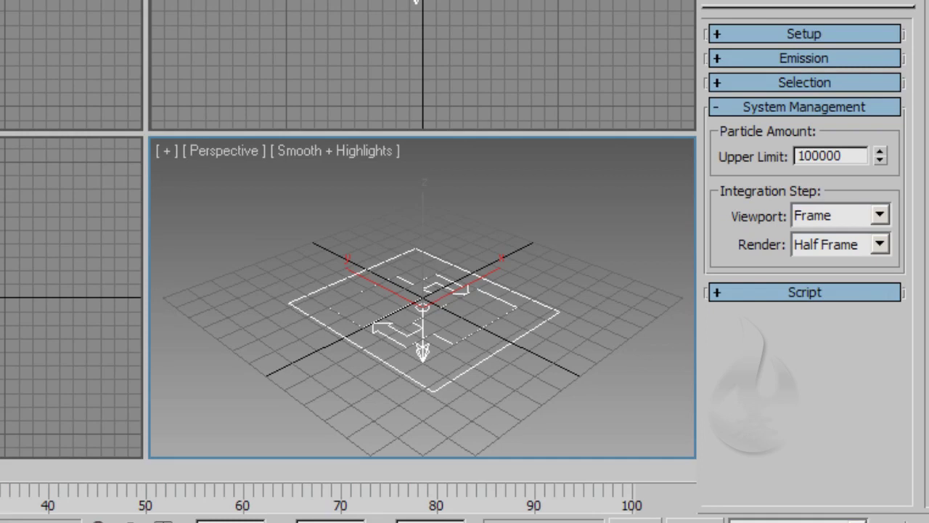
- Close System Management, inspect and close the Script rollout, then deselect the PF Source emitter
click(876, 107)
click(869, 132)
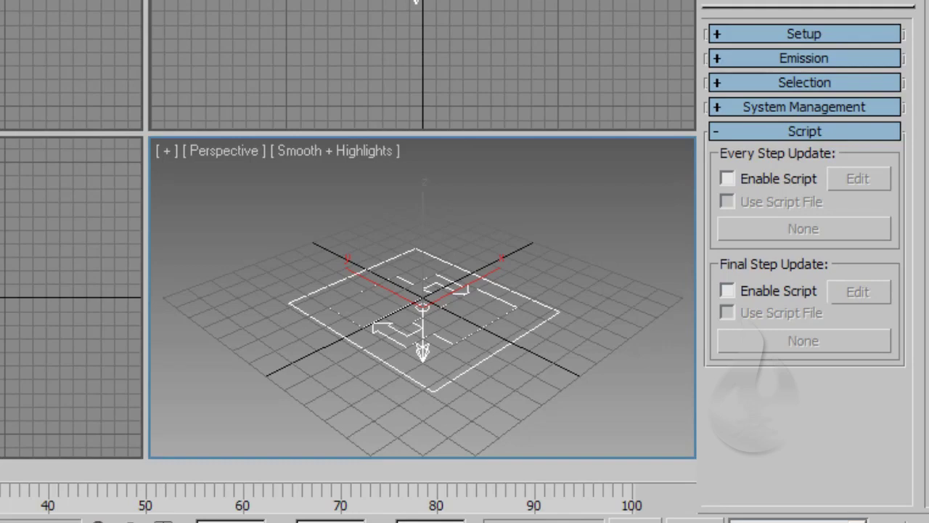
click(863, 130)
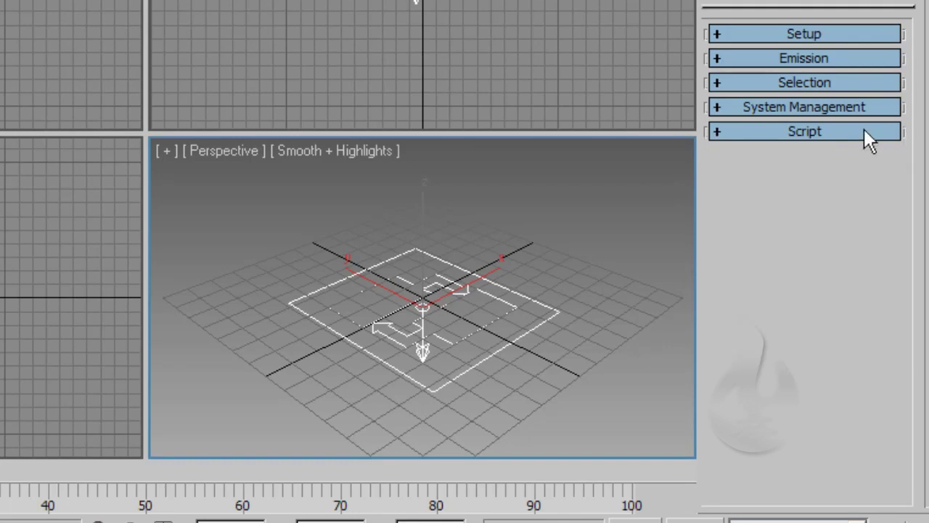
click(496, 443)
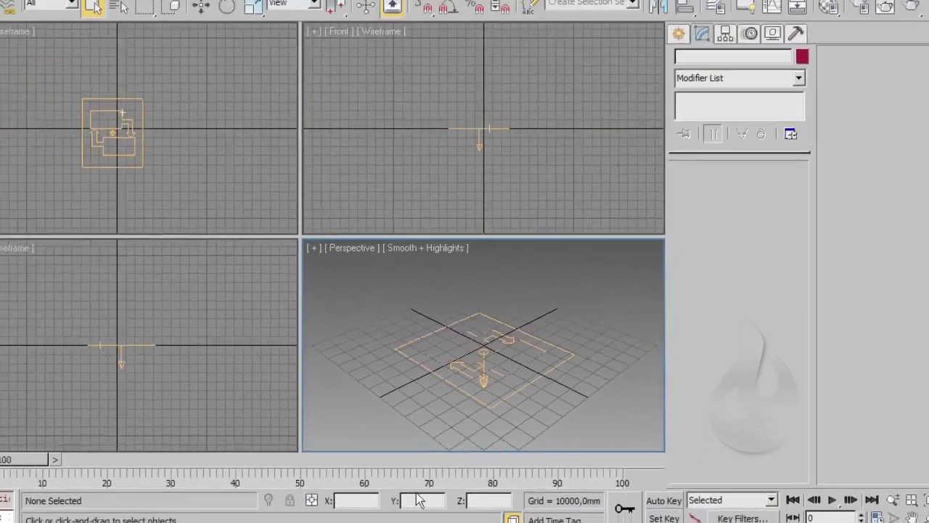